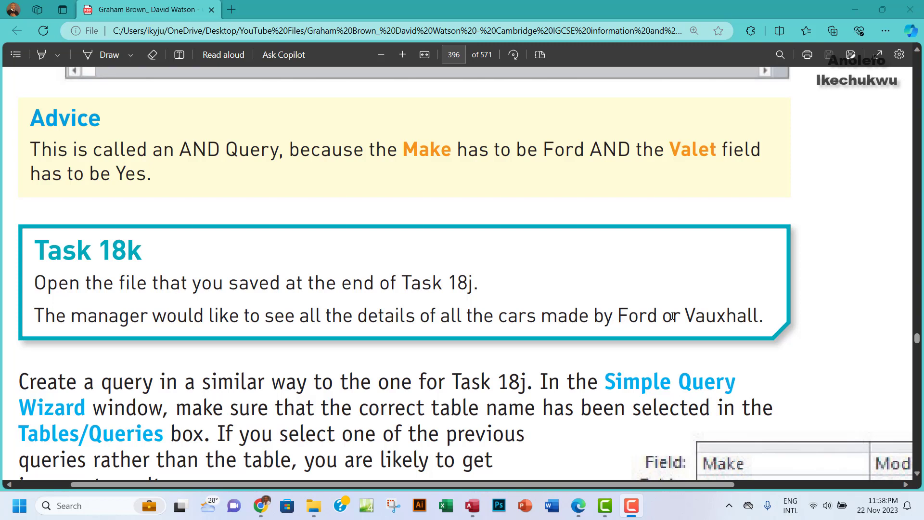
# Switch from the Task 18k PDF to the IGCSE ICT database in Access.
pyautogui.click(472, 507)
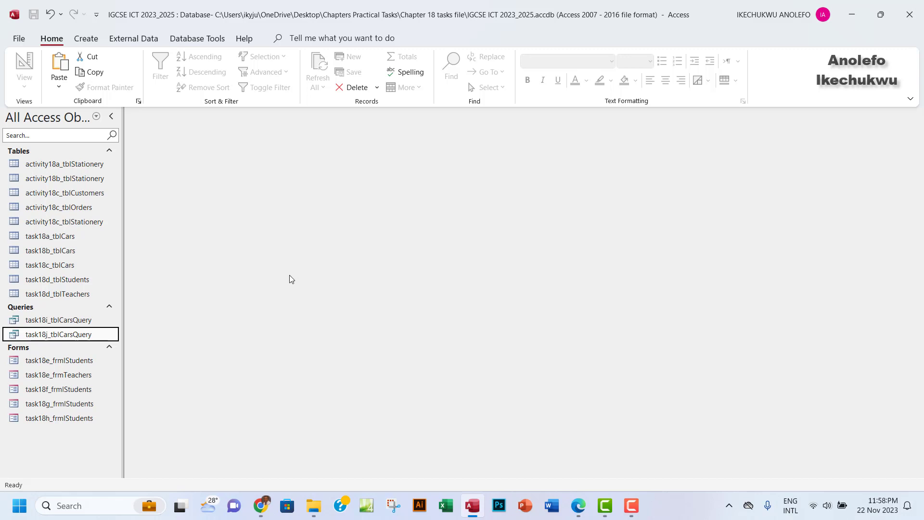
# Copy task18j_tblCarsQuery and paste it as a new query, keeping the default name.
pyautogui.rightClick(57, 337)
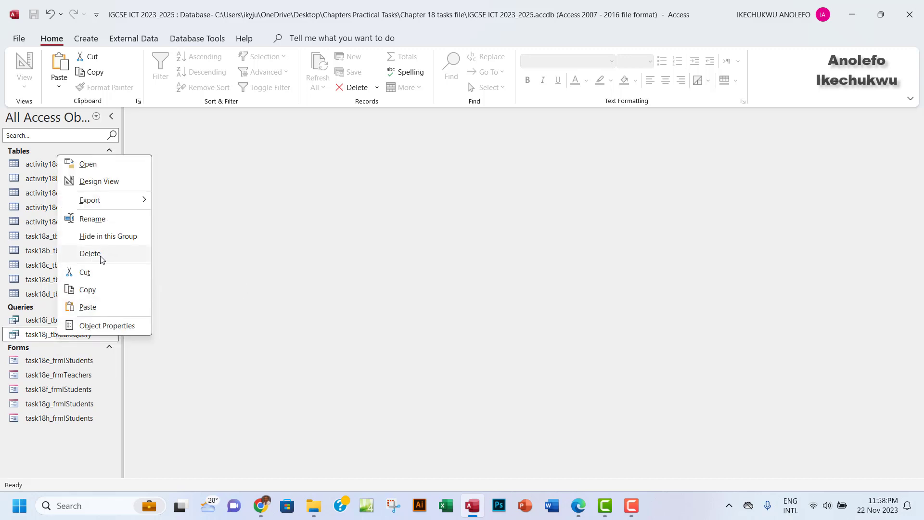
pyautogui.click(91, 291)
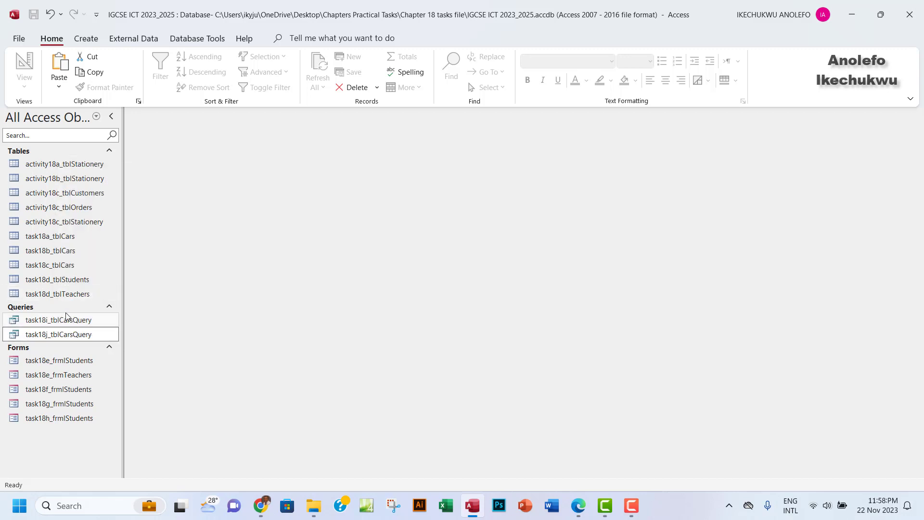
pyautogui.rightClick(67, 310)
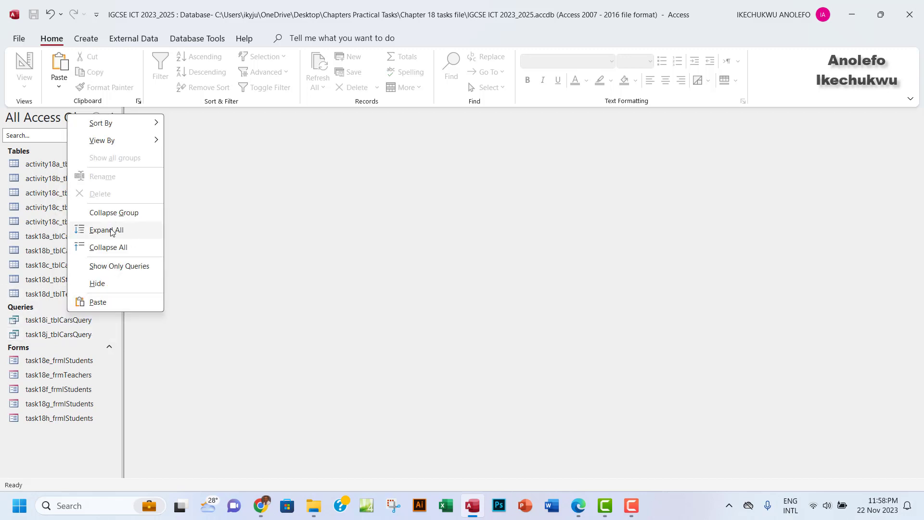
pyautogui.click(103, 303)
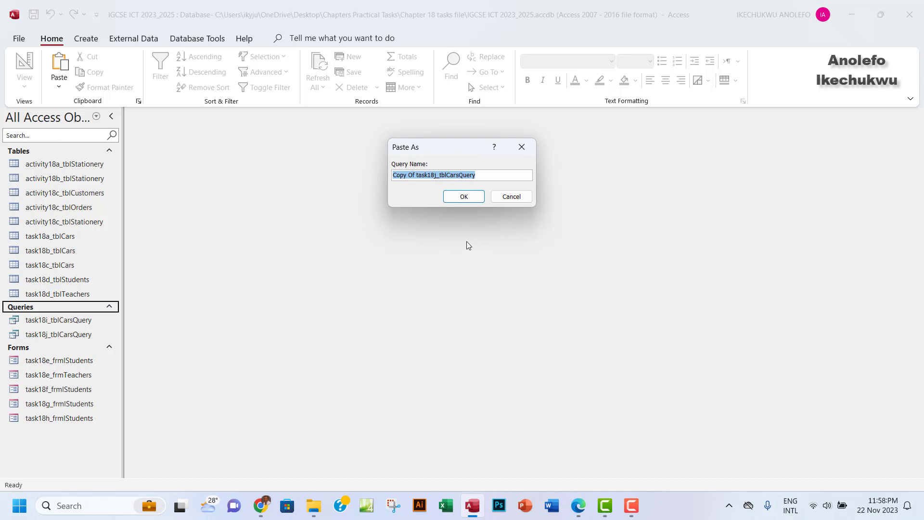
pyautogui.click(464, 197)
# Rename the copy to task18k_tblCarsQuery and open it to view its results.
pyautogui.click(48, 321)
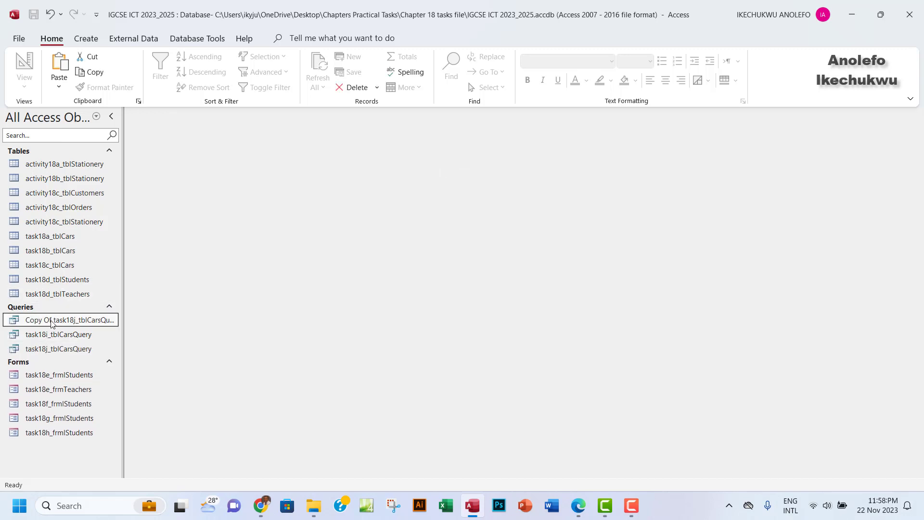
pyautogui.rightClick(48, 322)
pyautogui.click(90, 204)
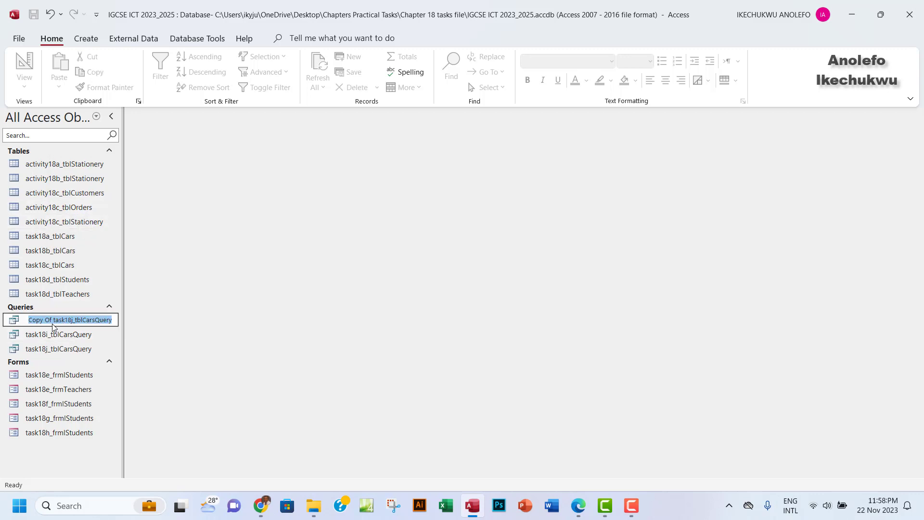
pyautogui.moveTo(52, 320); pyautogui.dragTo(15, 323)
pyautogui.press('BackSpace')
pyautogui.press('Delete')
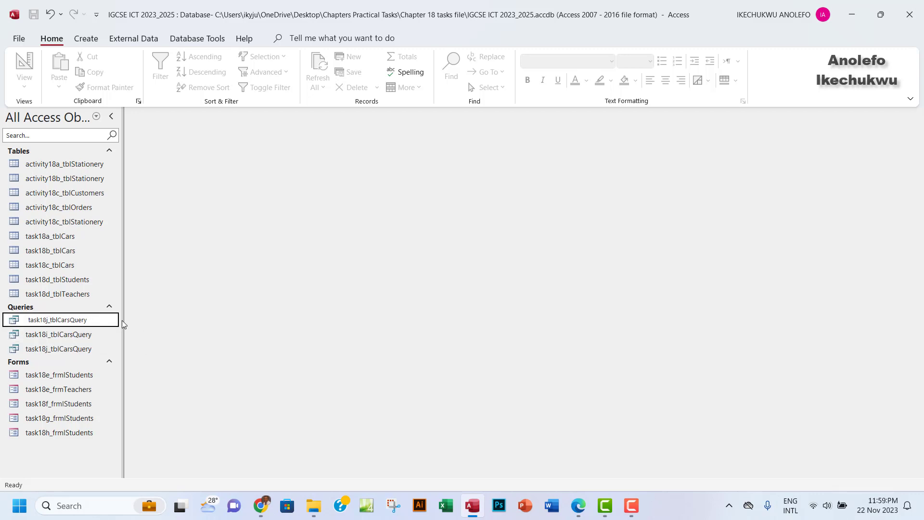
pyautogui.press('BackSpace')
pyautogui.write('k')
pyautogui.press('BackSpace')
pyautogui.write('k')
pyautogui.click(64, 266)
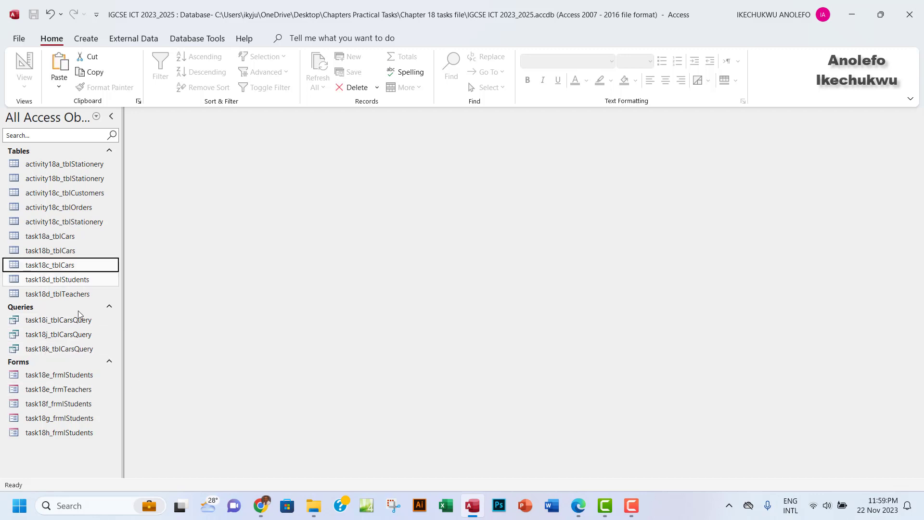
pyautogui.doubleClick(54, 350)
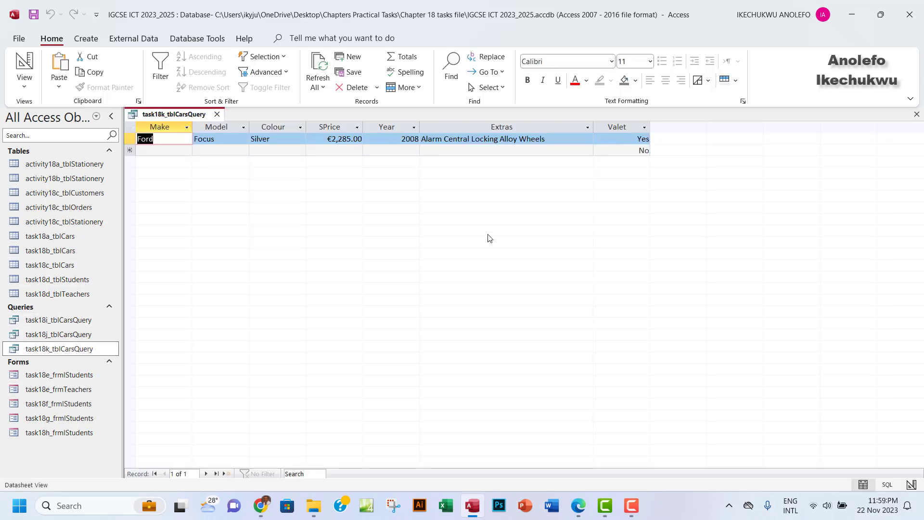
# In Design View, delete the "Ford" Make criterion and the "Yes" Valet criterion.
pyautogui.click(23, 87)
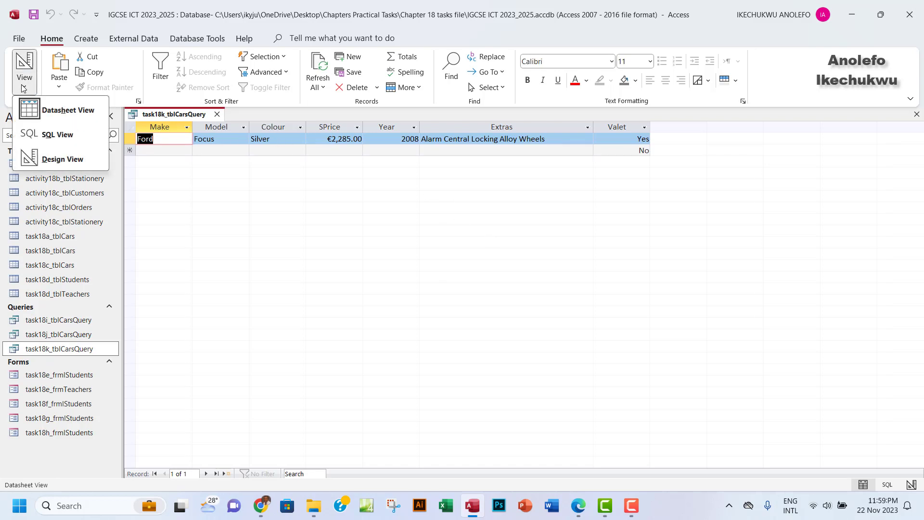
pyautogui.click(48, 160)
pyautogui.moveTo(194, 355); pyautogui.dragTo(163, 355)
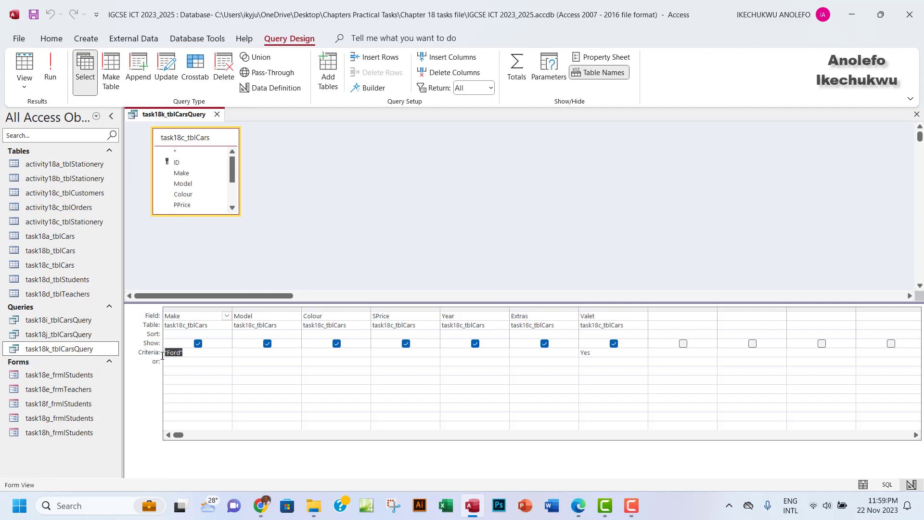
pyautogui.press('BackSpace')
pyautogui.moveTo(596, 354); pyautogui.dragTo(571, 354)
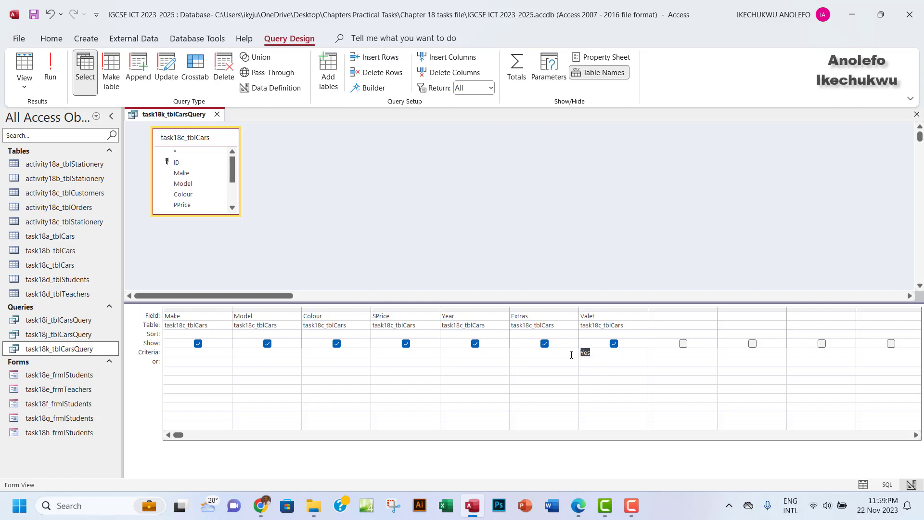
pyautogui.press('BackSpace')
# Run the query to list all 68 cars, then go back to the PDF instructions.
pyautogui.click(50, 71)
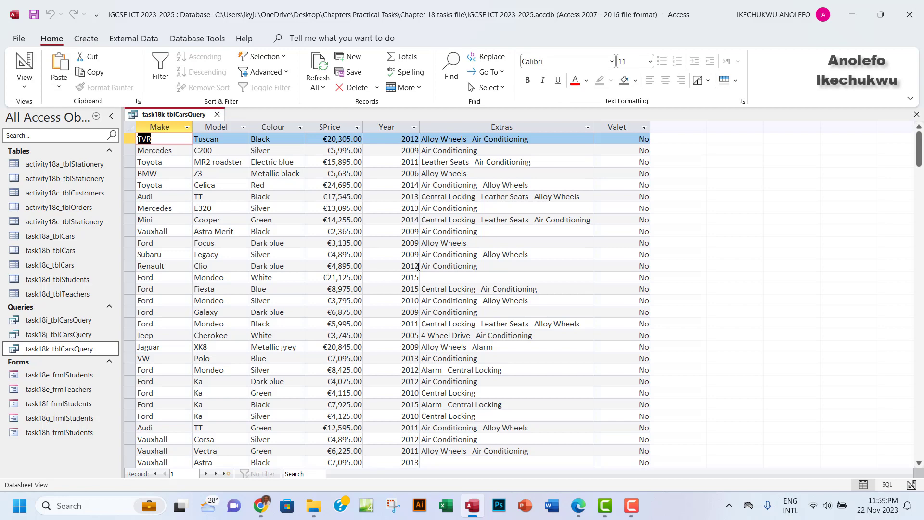
pyautogui.scroll(-1, 439, 262)
pyautogui.scroll(1, 438, 263)
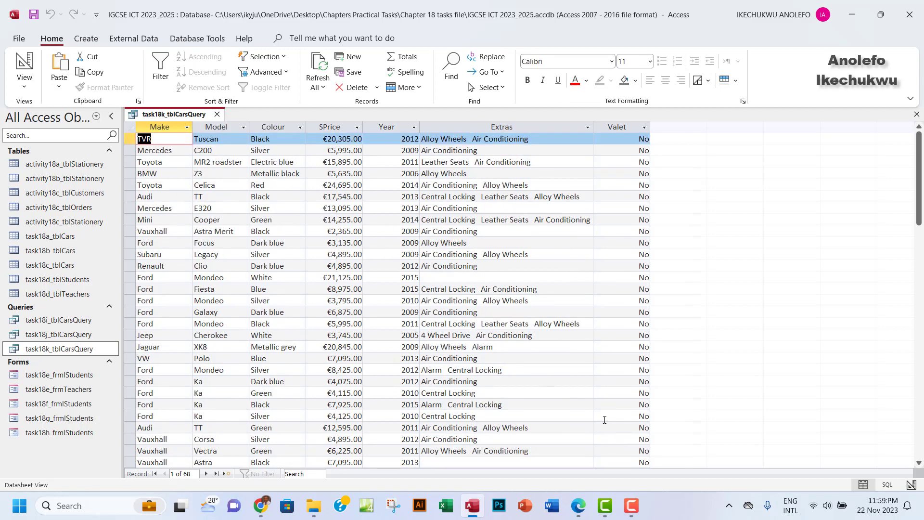
pyautogui.click(584, 517)
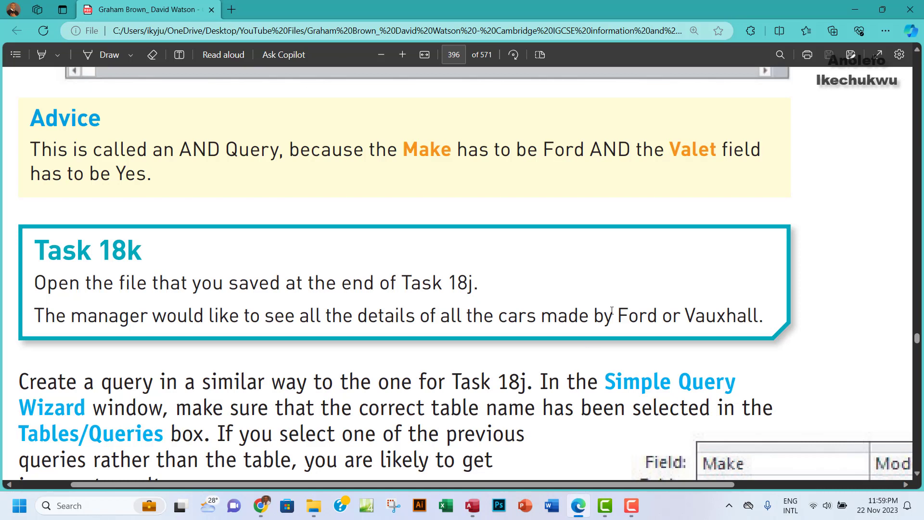
# Review the Task 18k sentence asking for Ford or Vauxhall cars, then return to Access.
pyautogui.moveTo(603, 316); pyautogui.dragTo(652, 315)
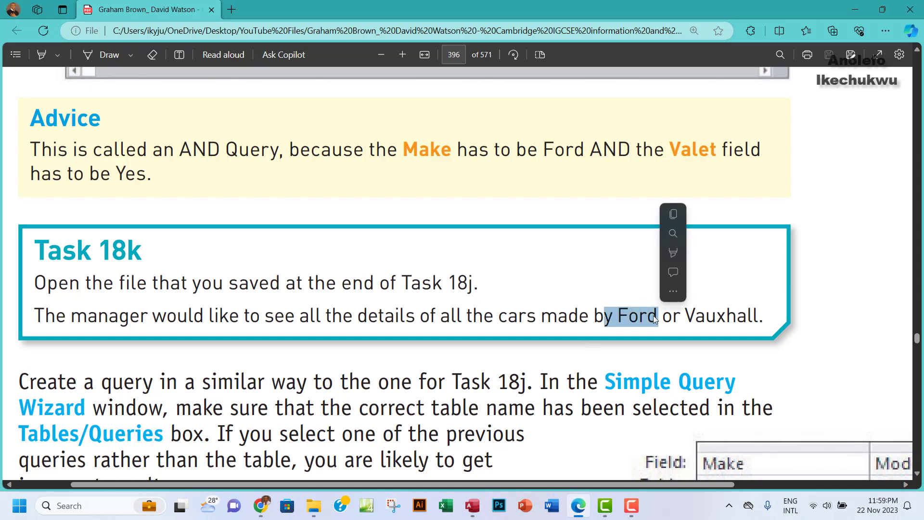
pyautogui.click(626, 320)
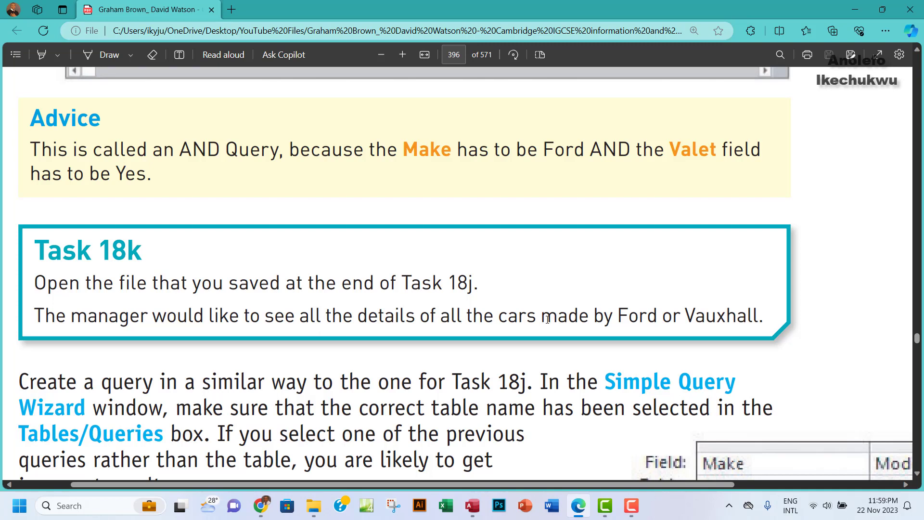
pyautogui.moveTo(621, 318); pyautogui.dragTo(655, 316)
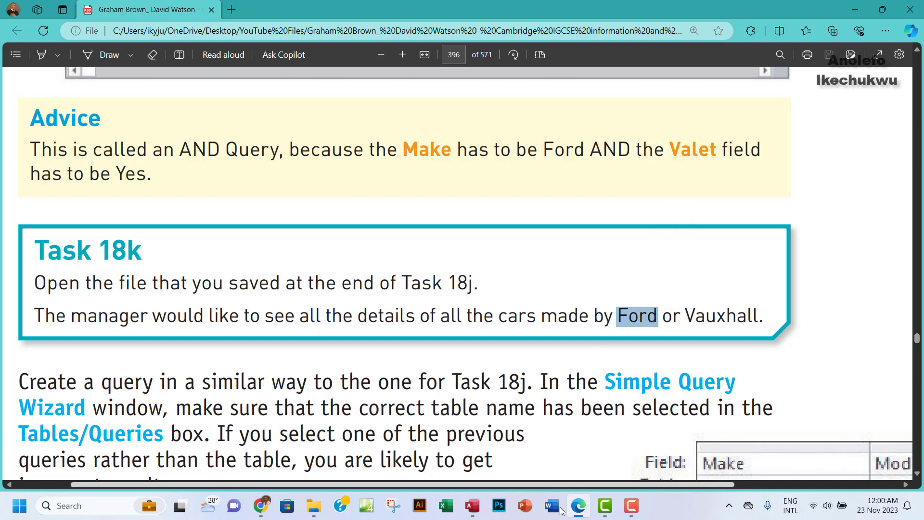
pyautogui.click(472, 509)
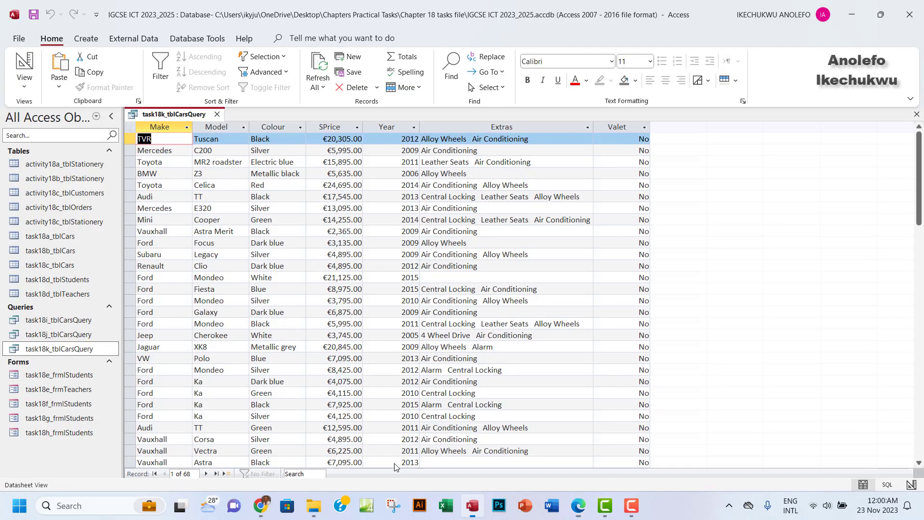
# Run the query to check the Make values such as Vauxhall, then reopen Design View.
pyautogui.click(24, 84)
pyautogui.click(48, 167)
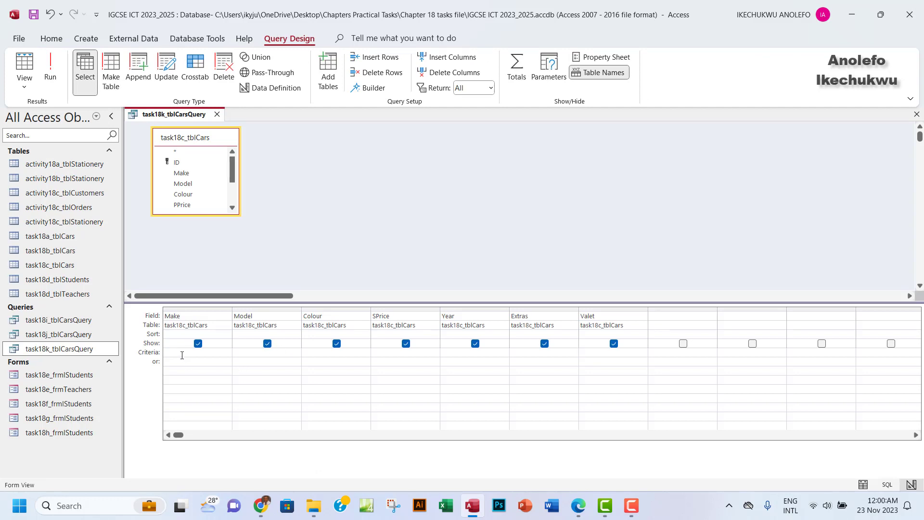
pyautogui.click(50, 72)
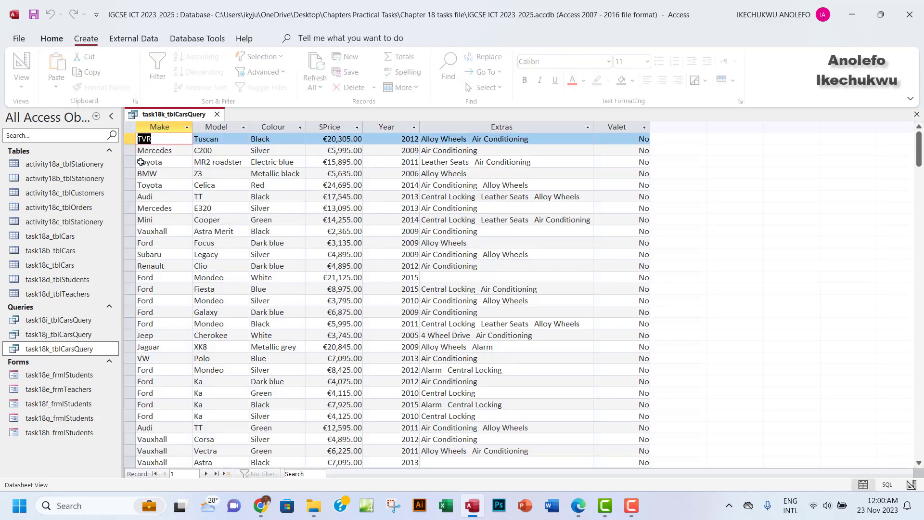
pyautogui.click(159, 127)
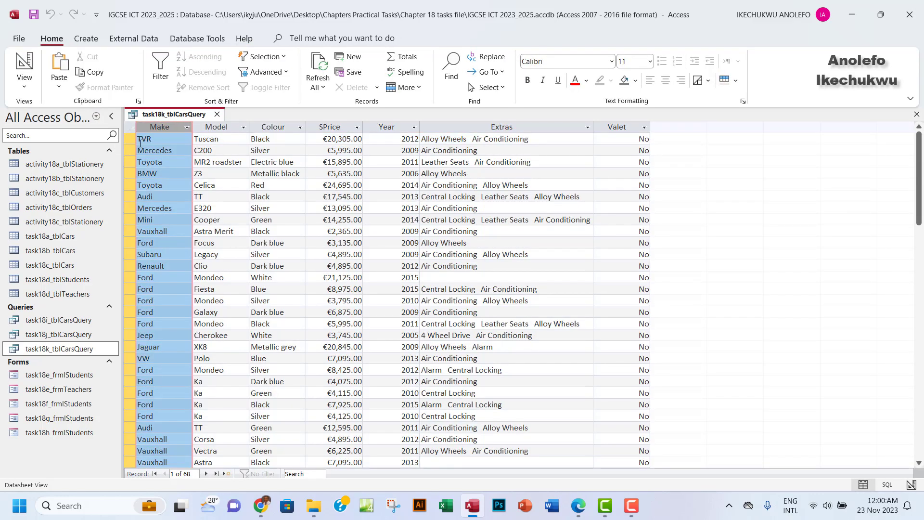
pyautogui.doubleClick(166, 231)
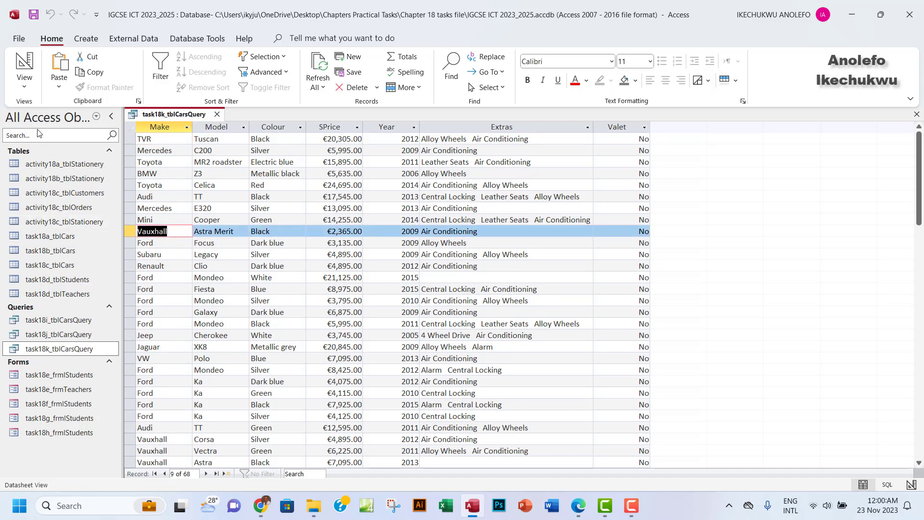
pyautogui.click(23, 95)
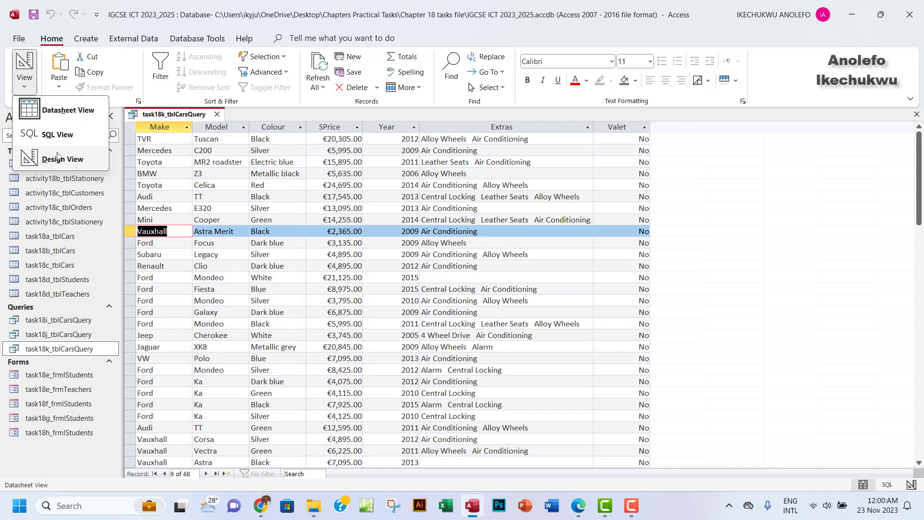
pyautogui.click(58, 157)
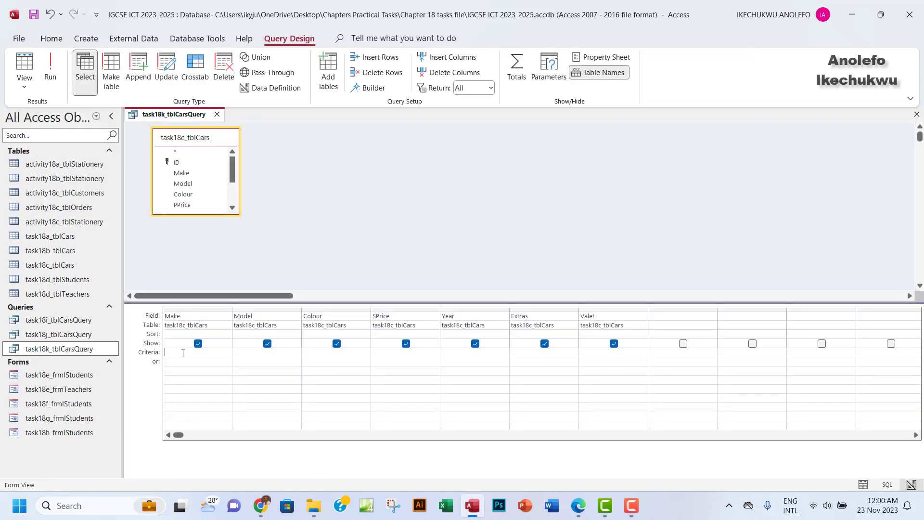
# Enter "Ford or Vauxhall" as the Make criterion, run it for 37 records, and return to design.
pyautogui.write('Ford or Vauxhall')
pyautogui.moveTo(214, 352); pyautogui.dragTo(189, 354)
pyautogui.click(53, 84)
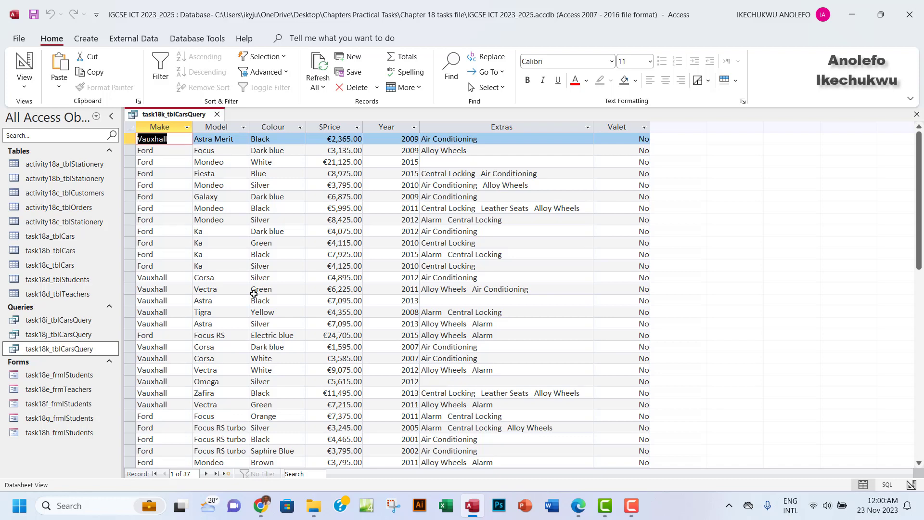
pyautogui.scroll(-6, 253, 293)
pyautogui.scroll(7, 254, 293)
pyautogui.click(159, 127)
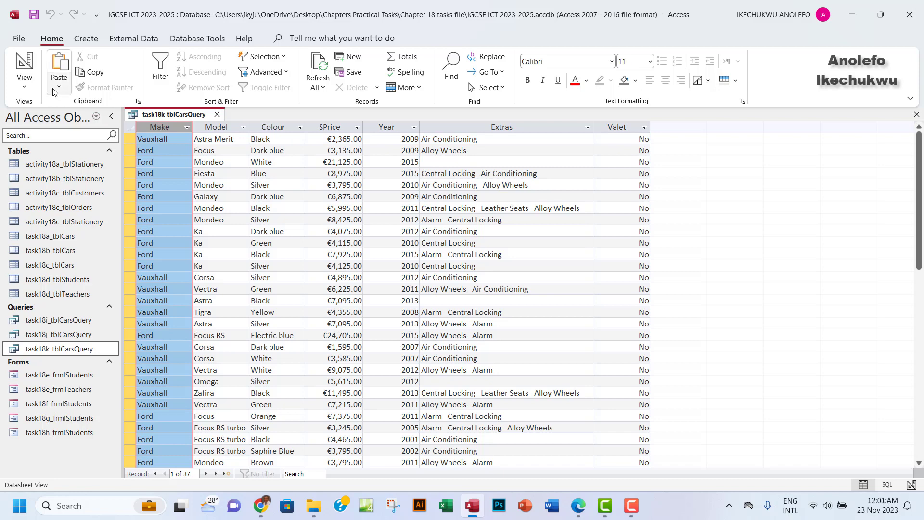
pyautogui.click(27, 91)
pyautogui.click(58, 158)
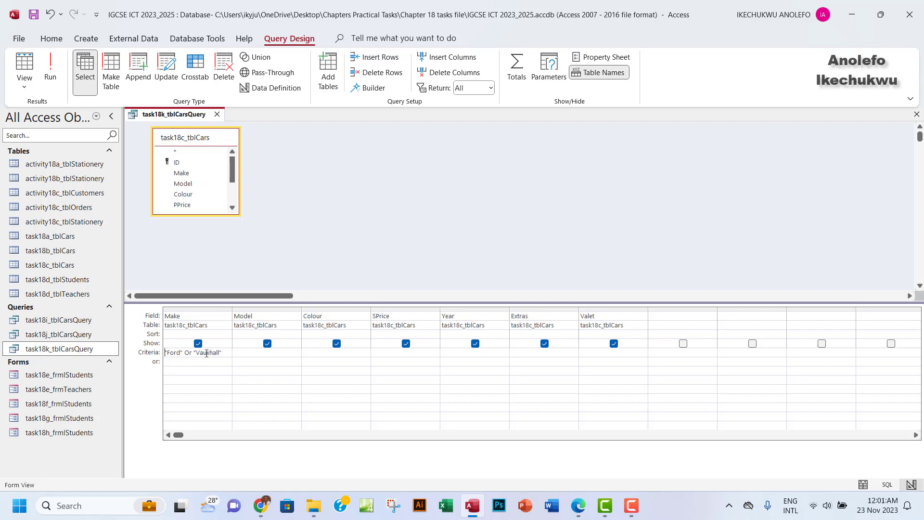
# Replace the Make criterion with Ford on the Criteria row and Vauxhall on the or row, then run.
pyautogui.moveTo(222, 354); pyautogui.dragTo(163, 354)
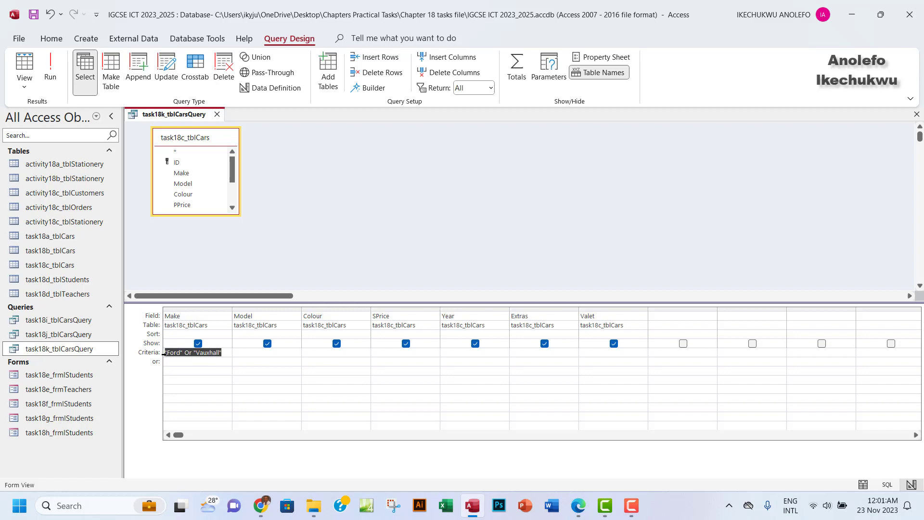
pyautogui.press('Delete')
pyautogui.write('Ford')
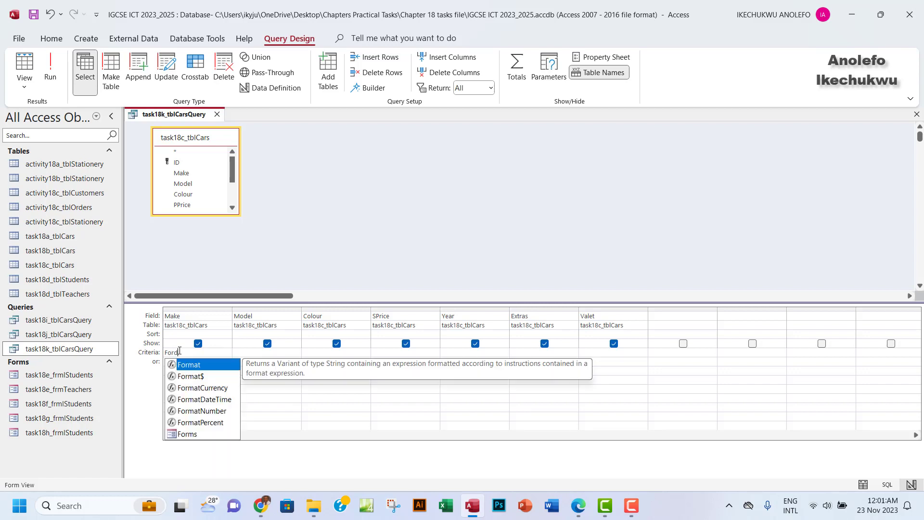
pyautogui.click(185, 361)
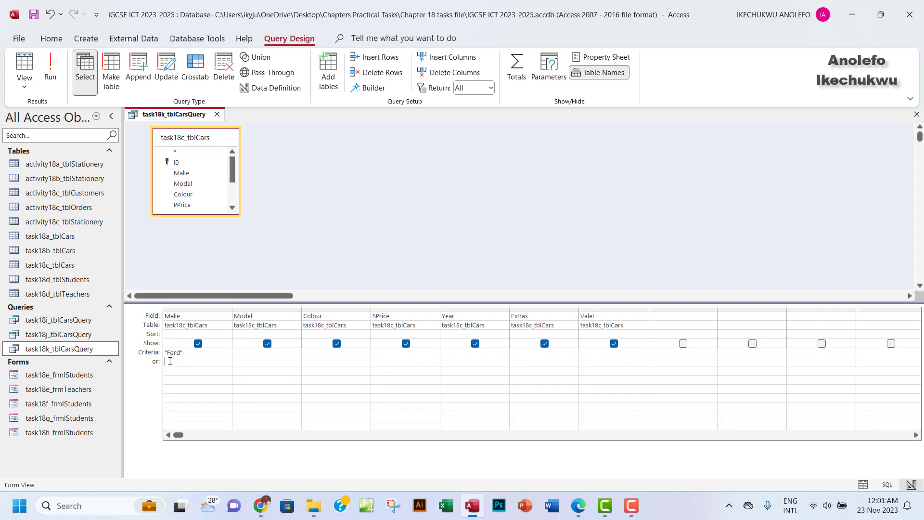
pyautogui.write('Vauxhall')
pyautogui.click(56, 76)
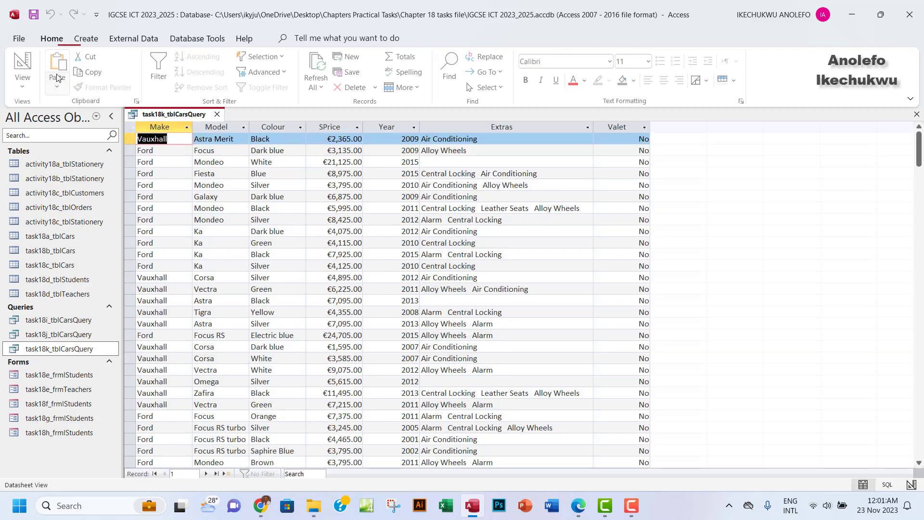
# Check the Make column of the 37 results, then return to Design View.
pyautogui.click(164, 127)
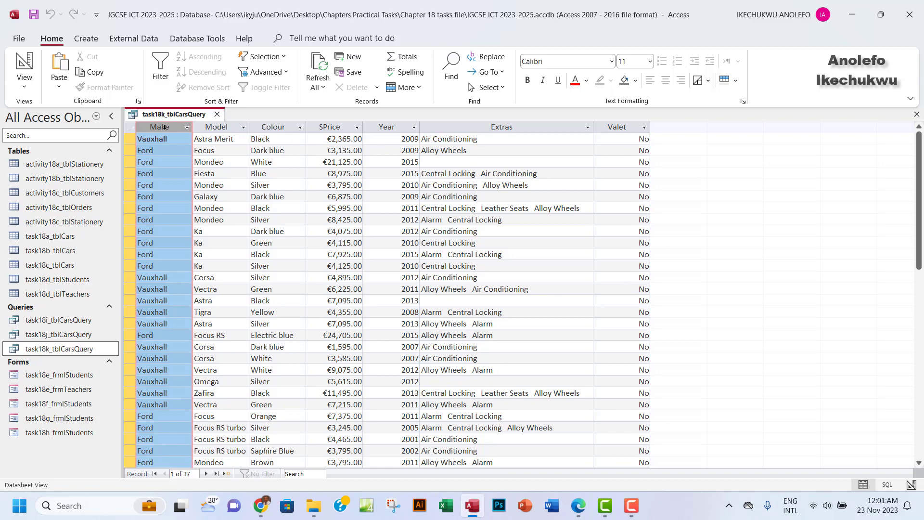
pyautogui.click(25, 86)
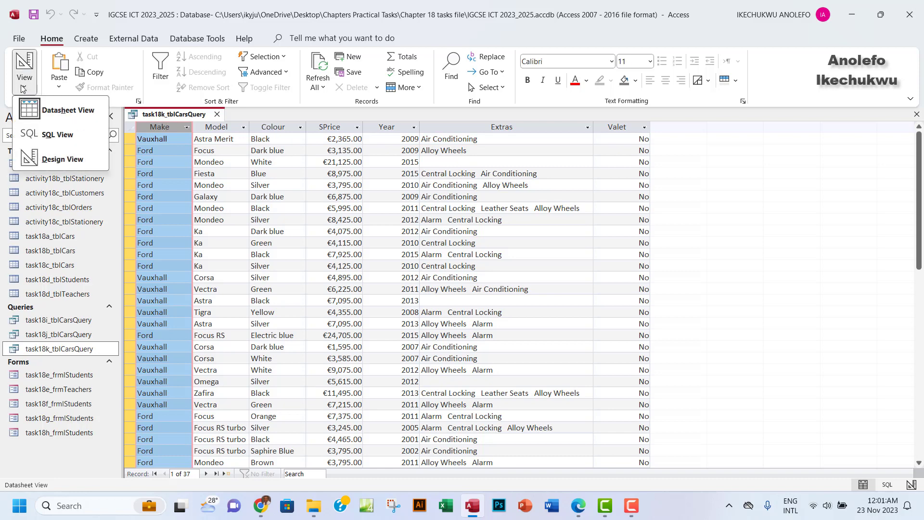
pyautogui.click(57, 166)
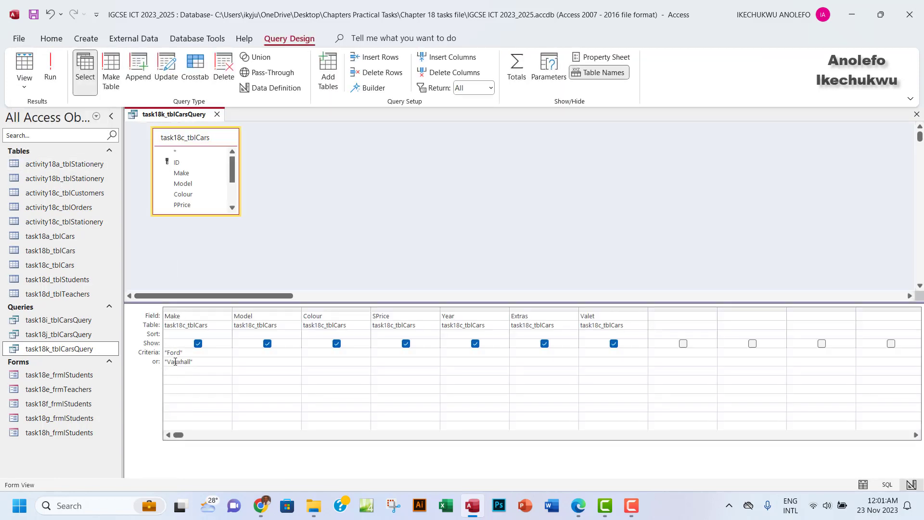